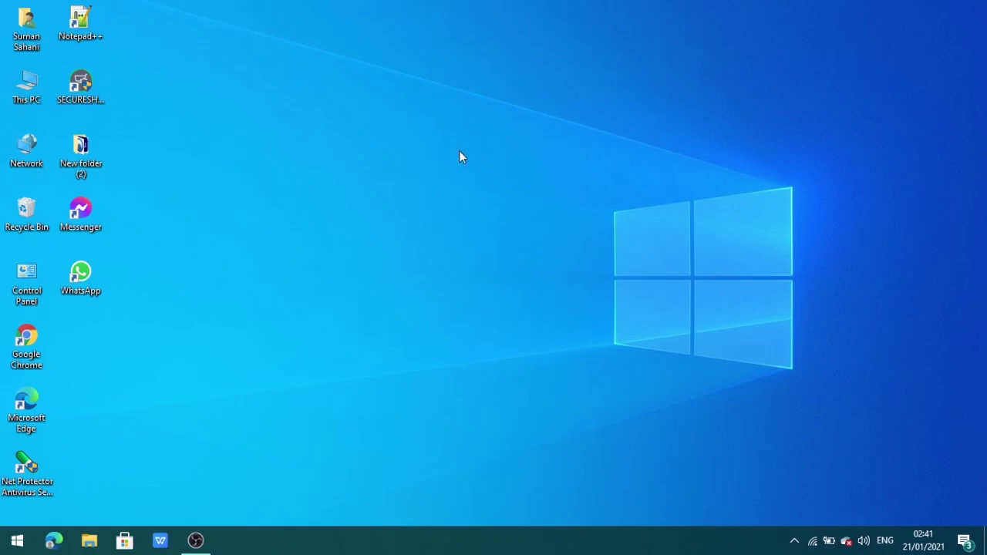
- Launch Google Chrome and load mentimeter.com from the 'men' address-bar suggestion
{"action": "double_click", "coordinate": [26, 343]}
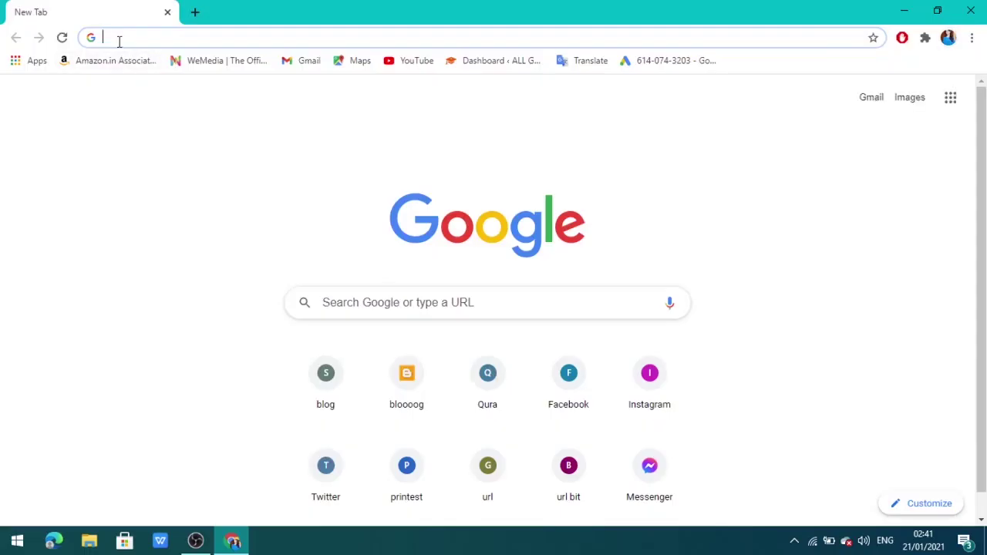
{"action": "type", "text": "mentimeter.com"}
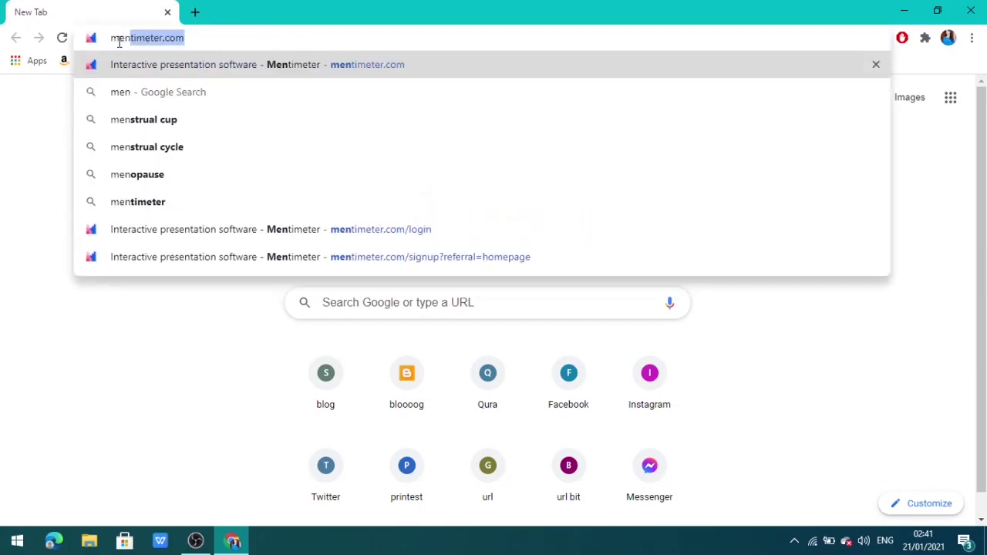
{"action": "left_click", "coordinate": [126, 64]}
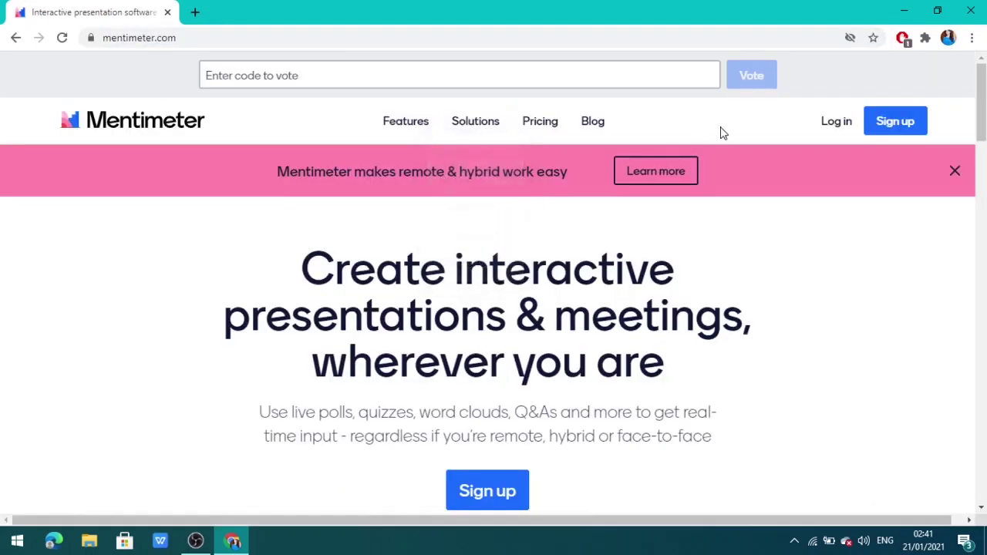
- Back out of the Sign up page and log in to the Mentimeter account
{"action": "left_click", "coordinate": [902, 128]}
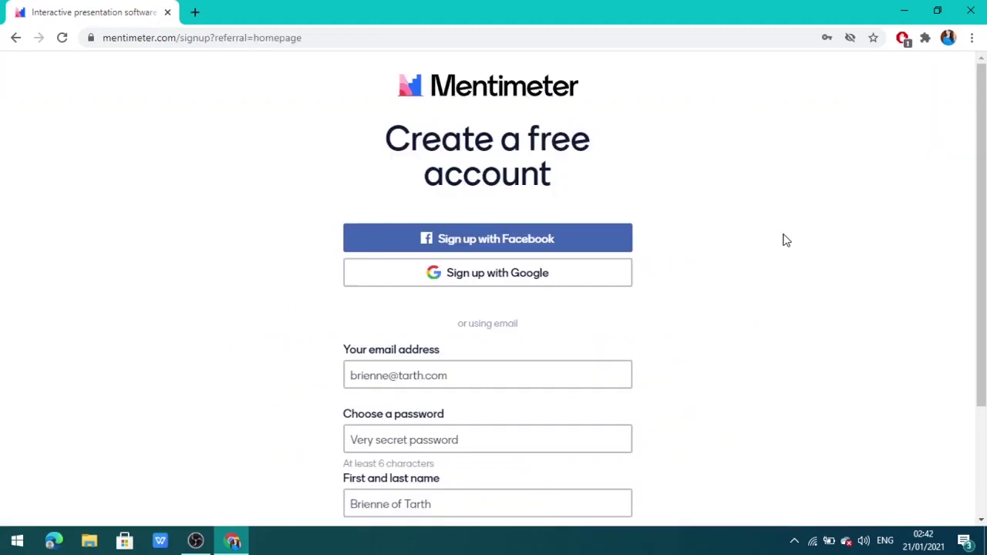
{"action": "key", "text": "alt+Left"}
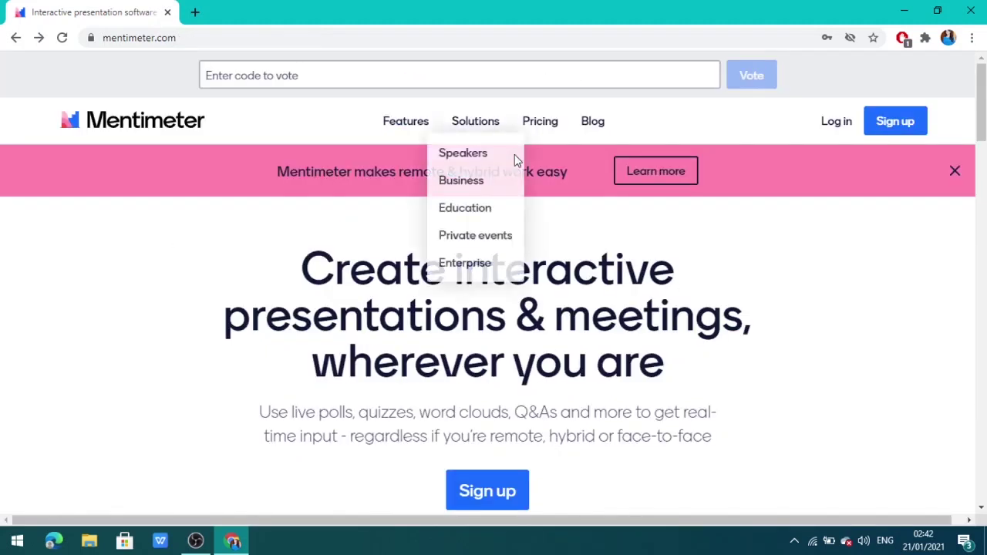
{"action": "left_click", "coordinate": [830, 128]}
{"action": "left_click", "coordinate": [478, 468]}
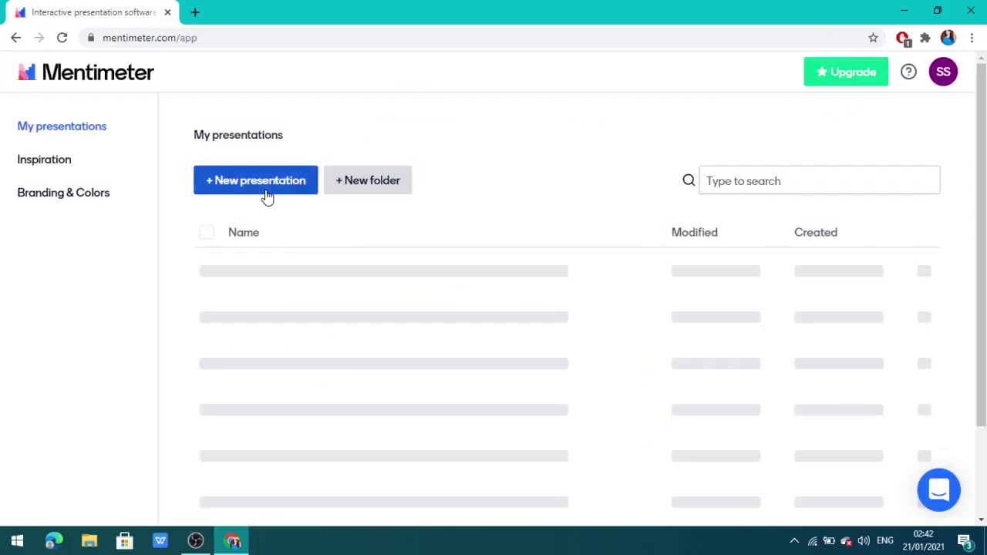
- Create a new presentation named 'Health Insurance'
{"action": "left_click", "coordinate": [267, 185]}
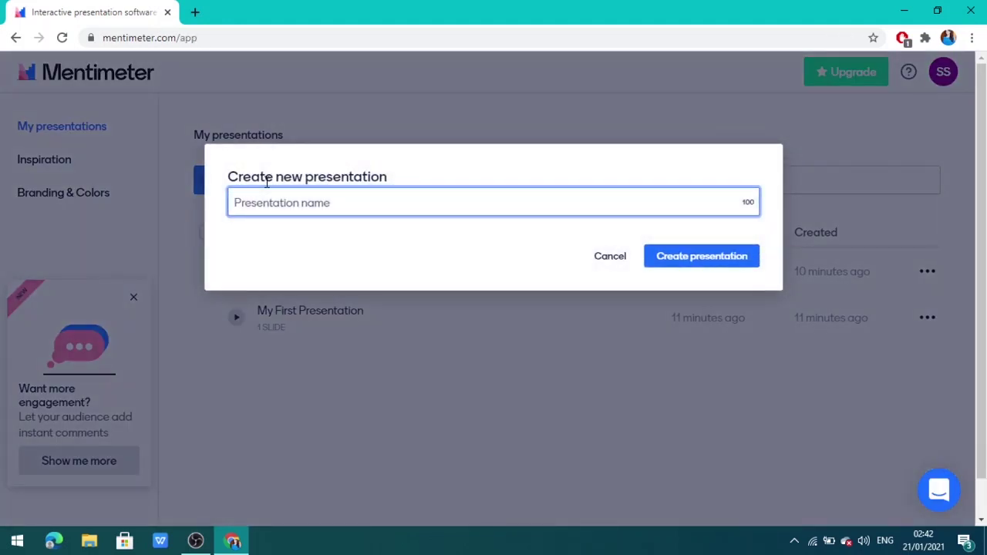
{"action": "type", "text": "Health Insurance"}
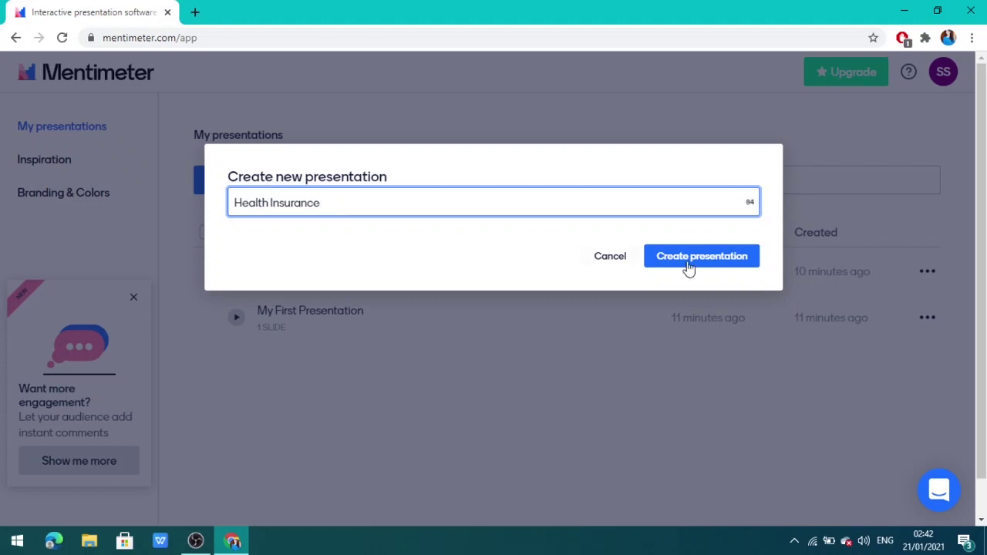
{"action": "key", "text": "Return"}
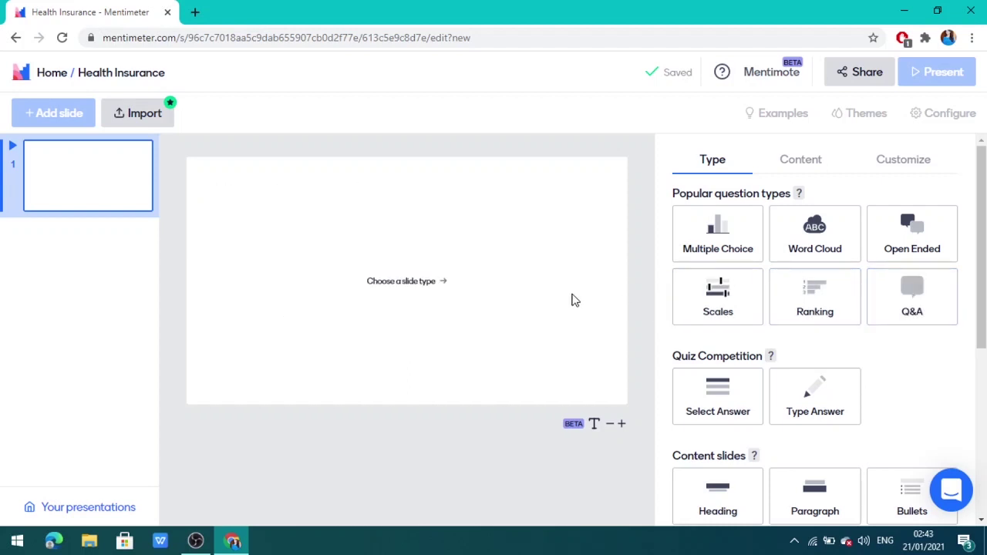
- Make the slide Multiple Choice asking 'Why do we need health insurance'
{"action": "left_click", "coordinate": [687, 246]}
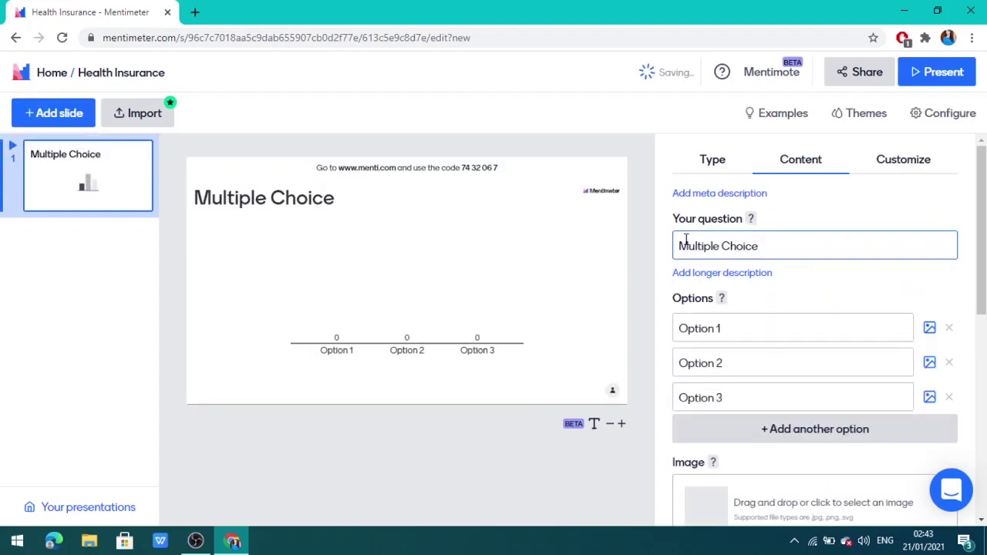
{"action": "left_click", "coordinate": [761, 248]}
{"action": "type", "text": "Why"}
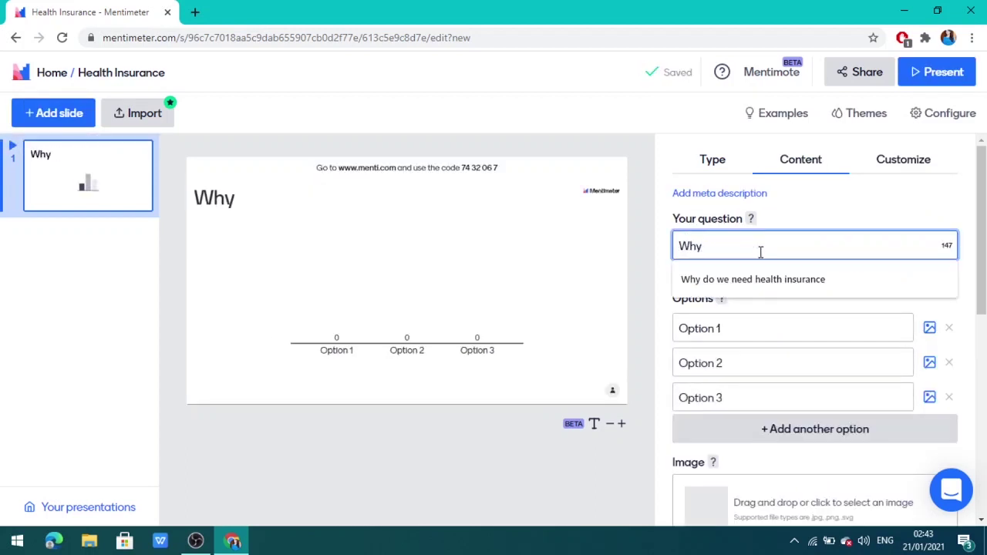
{"action": "type", "text": " do we need h"}
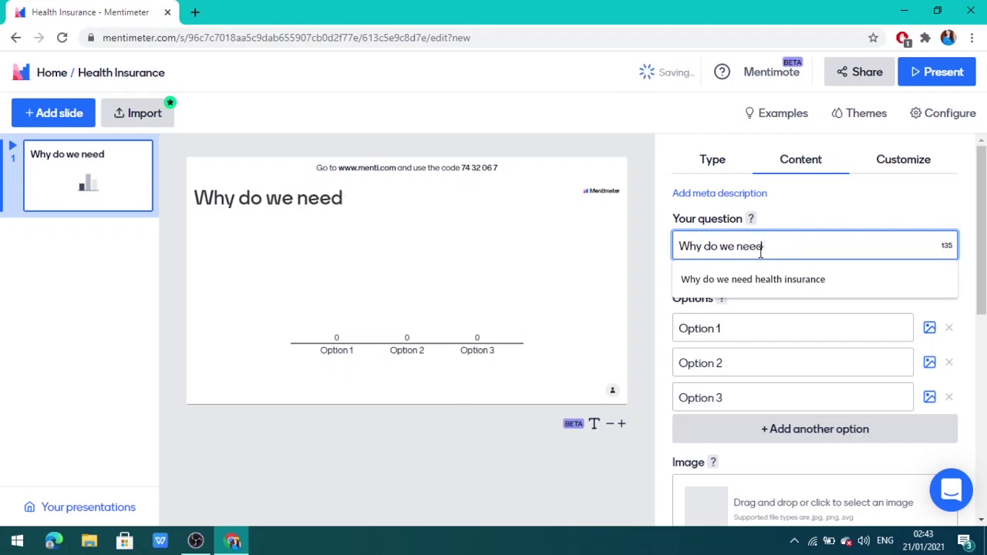
{"action": "left_click", "coordinate": [753, 280]}
- Add options 'To fight lifestyle disease', 'To safeguard your family', 'To deal with medical inflation', 'All of the above'
{"action": "left_click", "coordinate": [744, 319]}
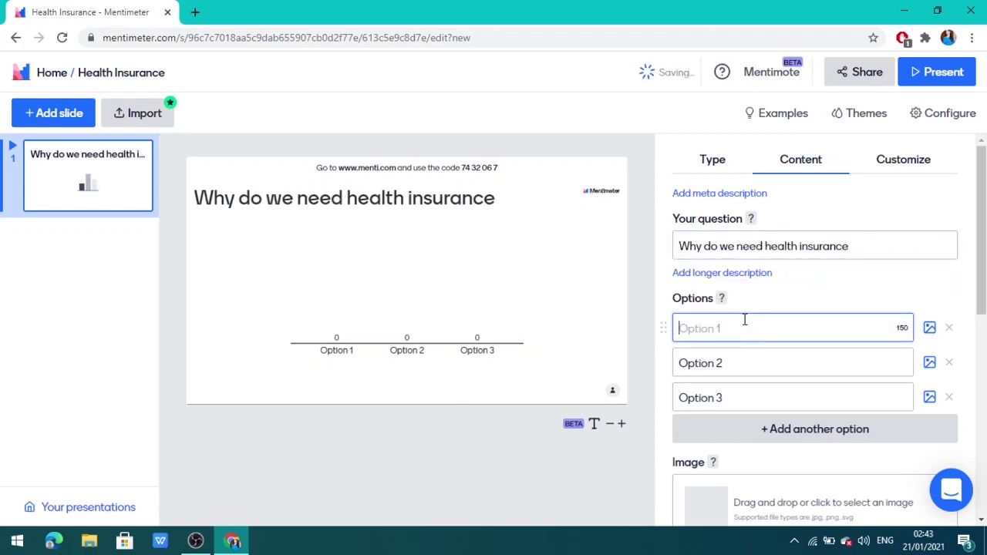
{"action": "type", "text": "To"}
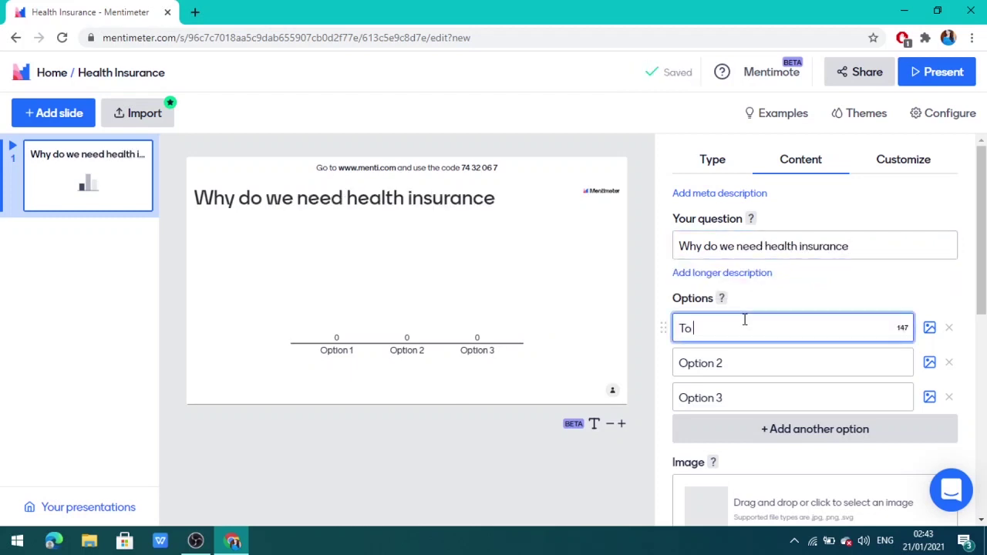
{"action": "type", "text": " fight lifestyle disease"}
{"action": "left_click", "coordinate": [730, 364]}
{"action": "type", "text": "To safeguard y"}
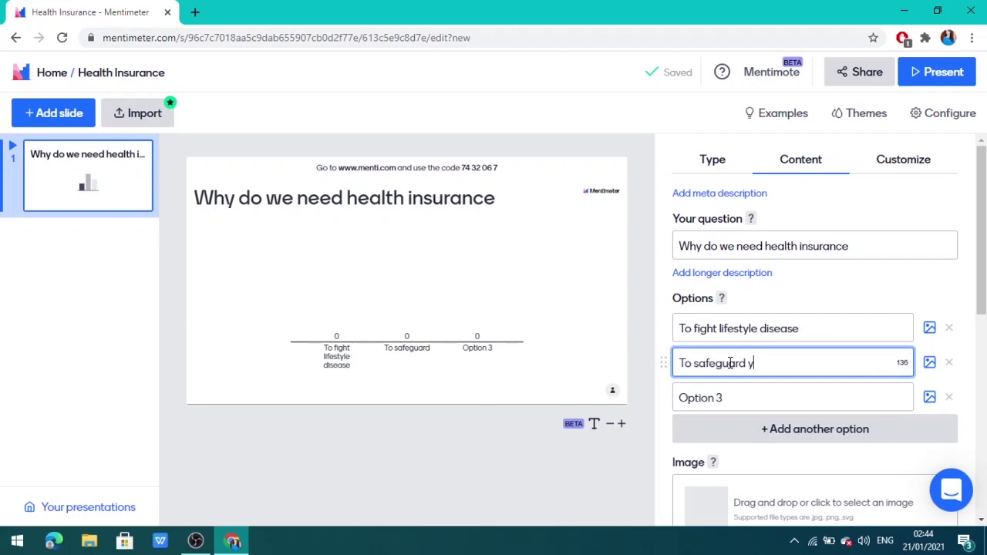
{"action": "type", "text": "our family"}
{"action": "left_click", "coordinate": [727, 399]}
{"action": "type", "text": "To deal with med"}
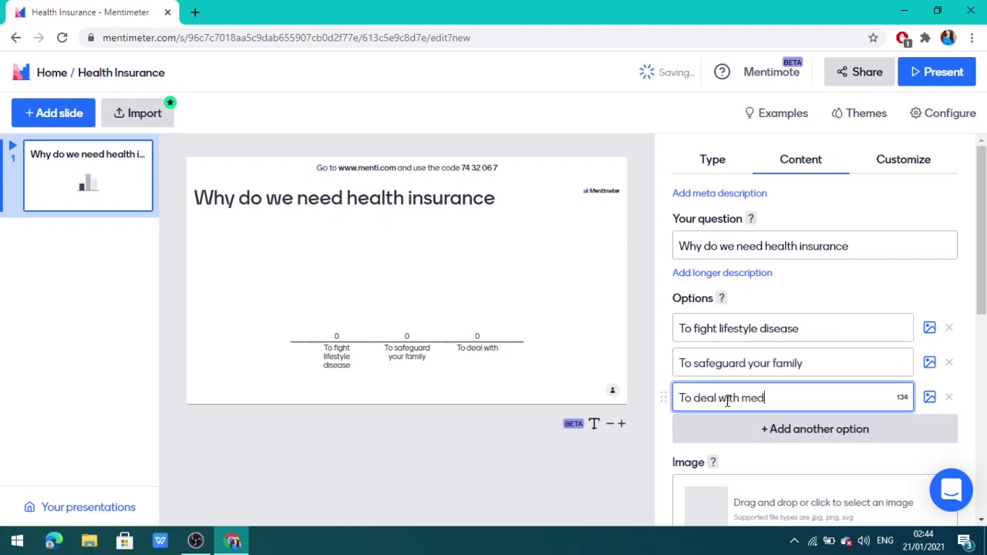
{"action": "type", "text": "ical inflation"}
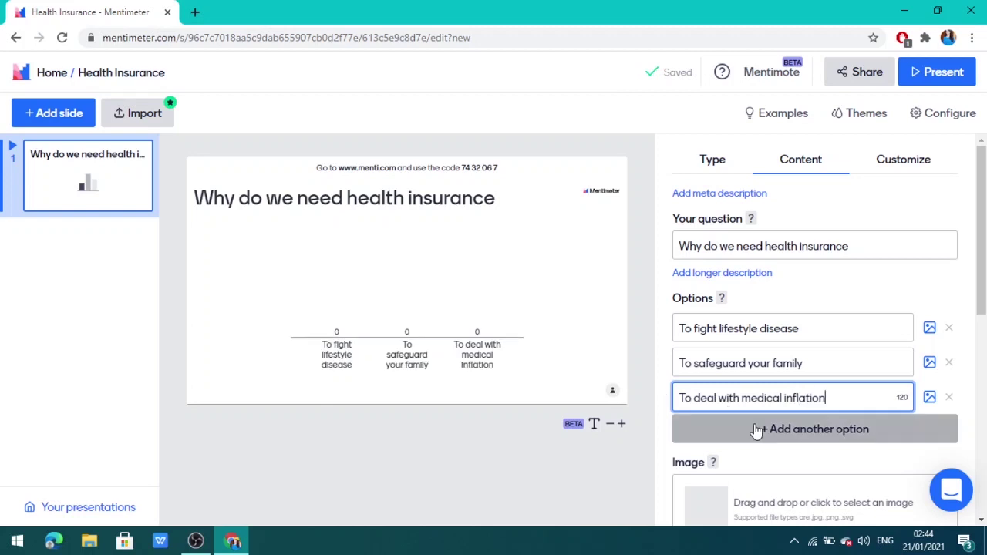
{"action": "left_click", "coordinate": [758, 429]}
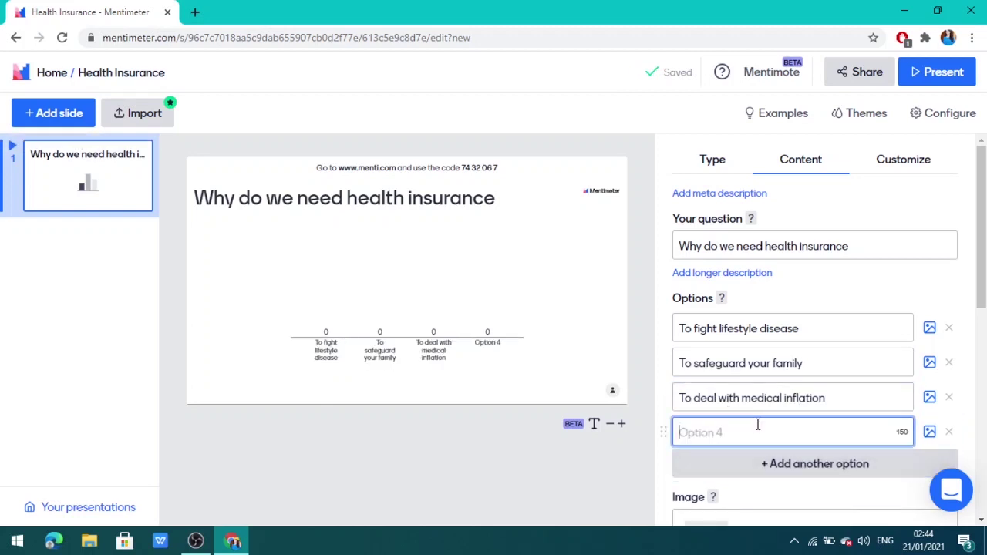
{"action": "type", "text": "All of the above"}
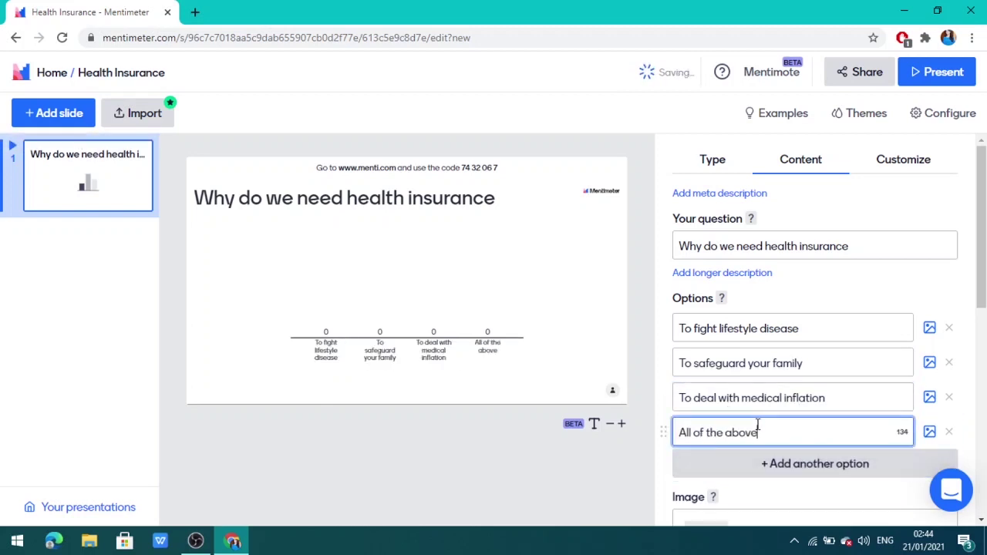
- Enable Show correct answer(s) and multiple selection, marking 'All of the above' correct
{"action": "scroll", "coordinate": [870, 324], "scroll_direction": "down", "scroll_amount": 4}
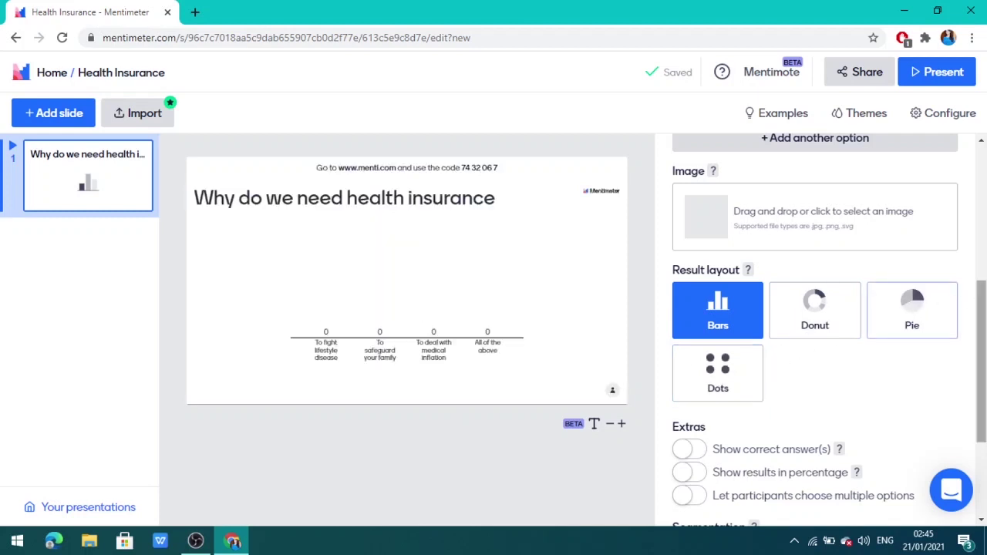
{"action": "scroll", "coordinate": [745, 386], "scroll_direction": "down", "scroll_amount": 1}
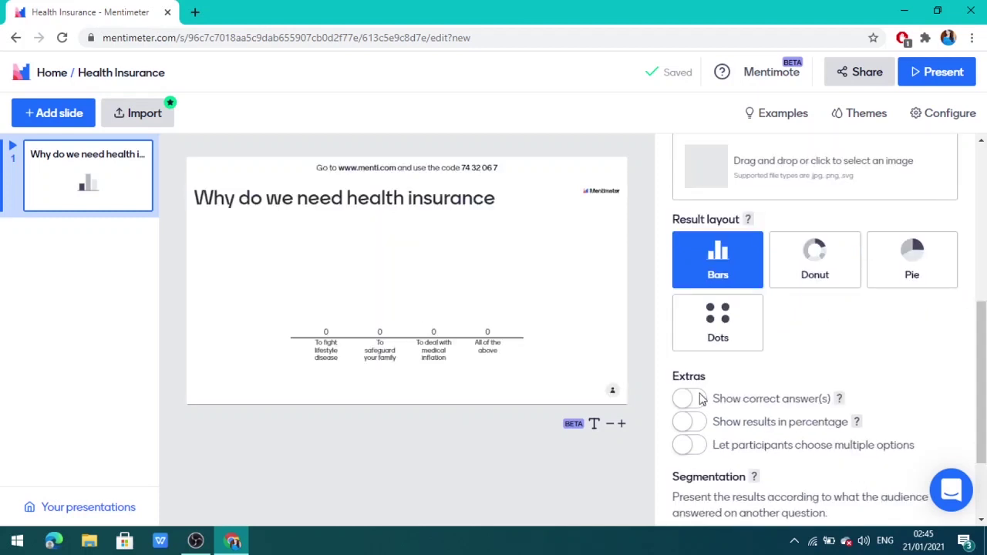
{"action": "left_click", "coordinate": [683, 399]}
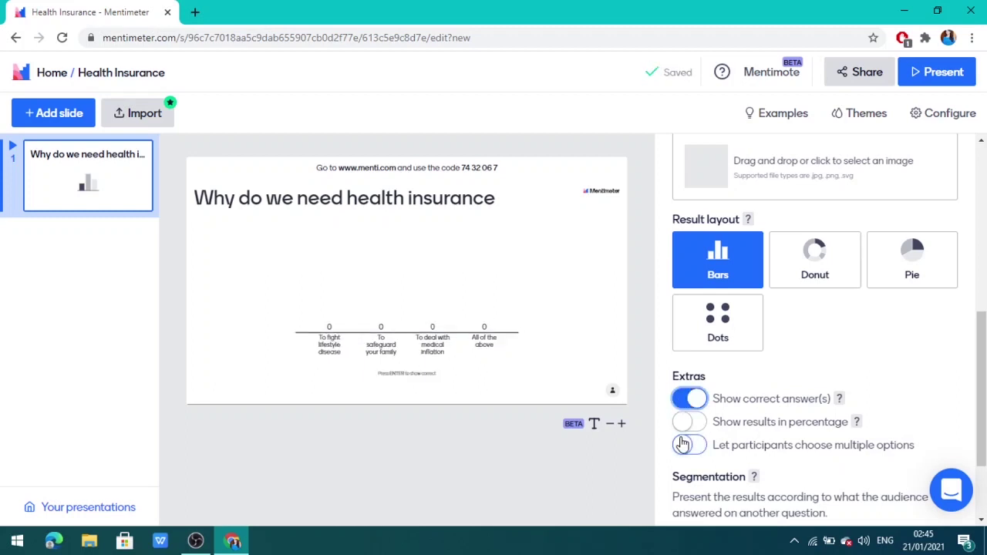
{"action": "left_click", "coordinate": [683, 445]}
{"action": "left_click_drag", "start_coordinate": [982, 362], "coordinate": [983, 223]}
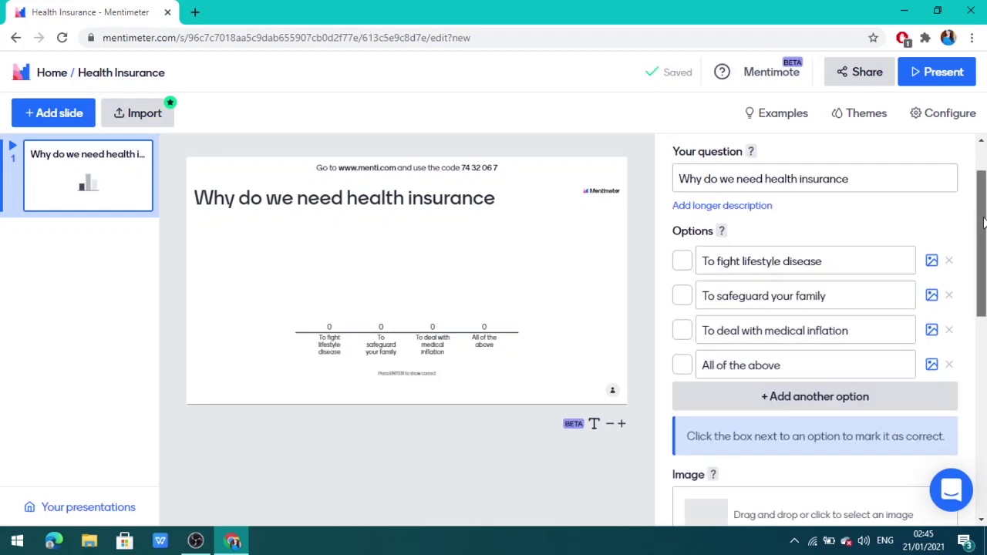
{"action": "left_click", "coordinate": [684, 368]}
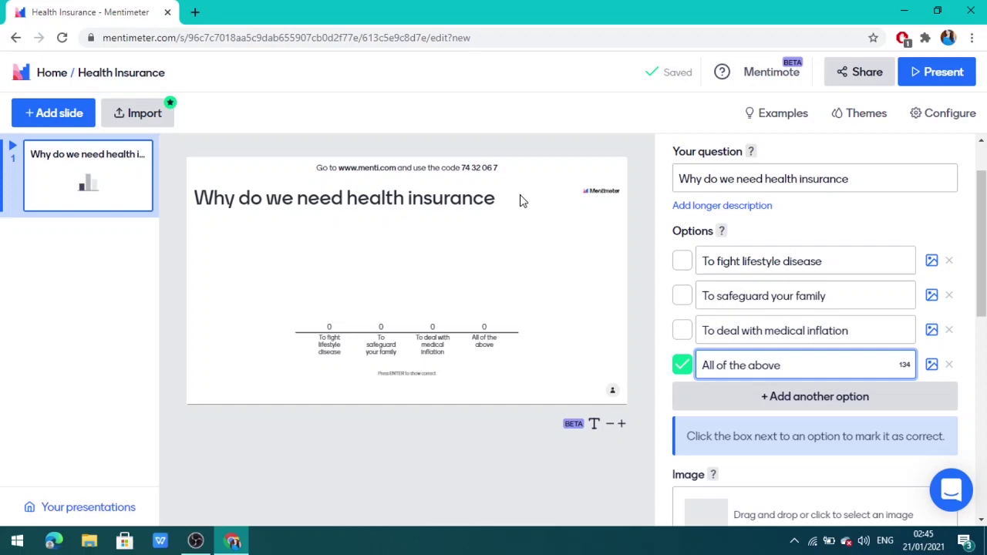
- Copy the presentation's voting code from the Share dialog, then close it
{"action": "left_click", "coordinate": [860, 75]}
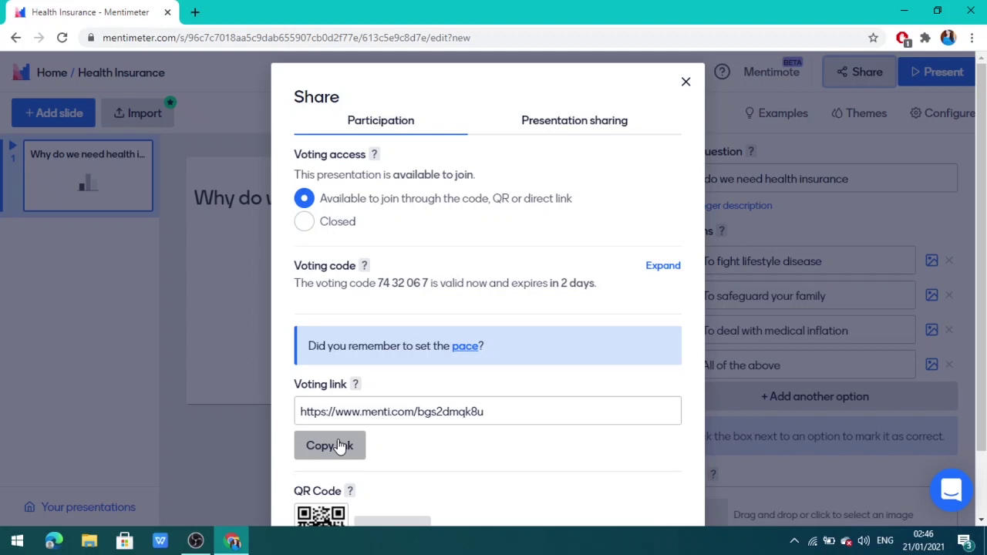
{"action": "left_click_drag", "start_coordinate": [378, 283], "coordinate": [427, 283]}
{"action": "right_click", "coordinate": [428, 282]}
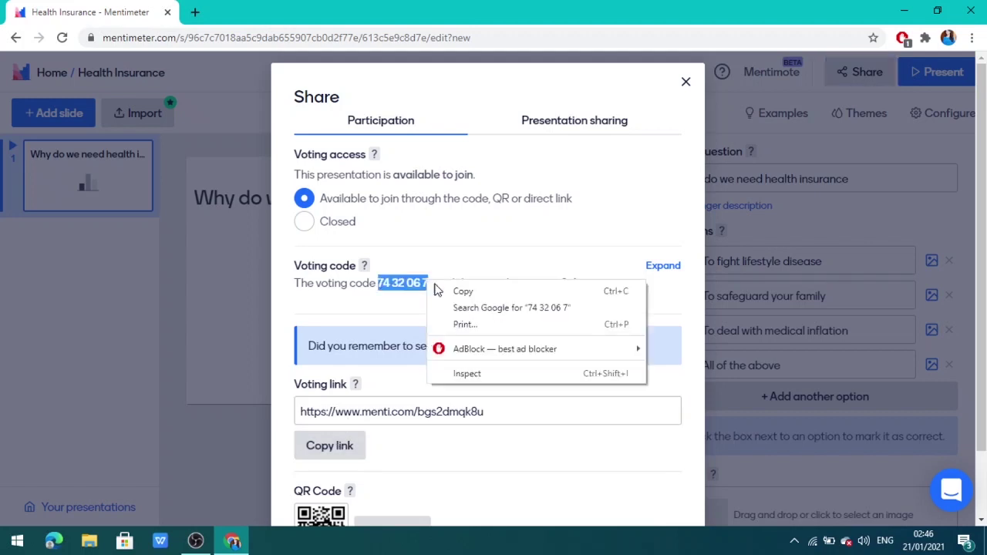
{"action": "left_click", "coordinate": [444, 288]}
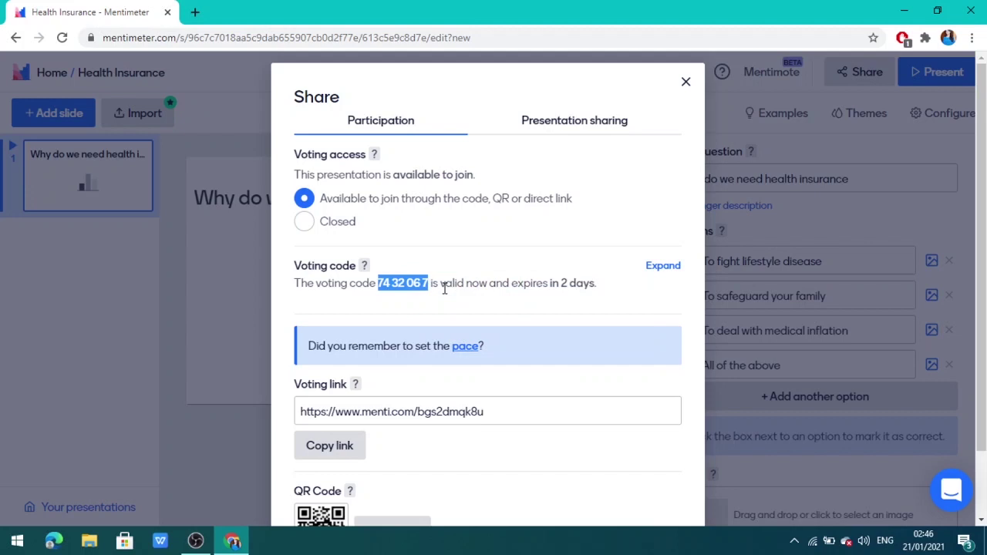
{"action": "key", "text": "Escape"}
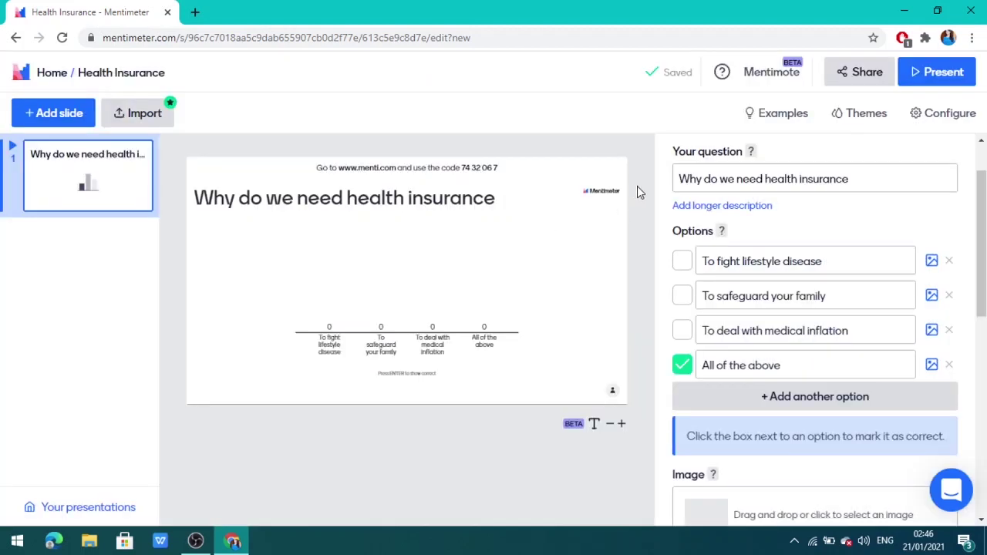
- In a new Chrome window on mentimeter.com, enter the copied voting code to join
{"action": "key", "text": "ctrl+n"}
{"action": "left_click", "coordinate": [116, 39]}
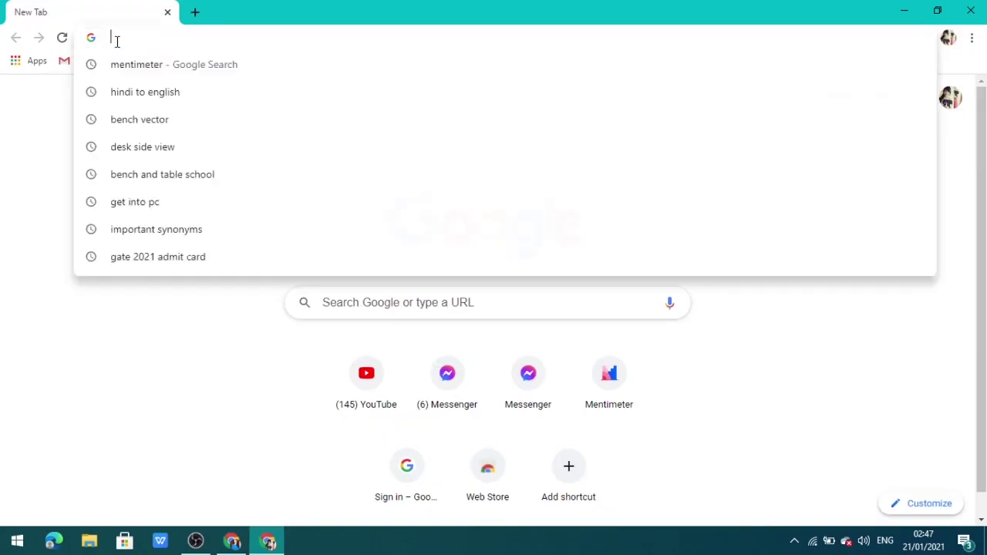
{"action": "type", "text": "me"}
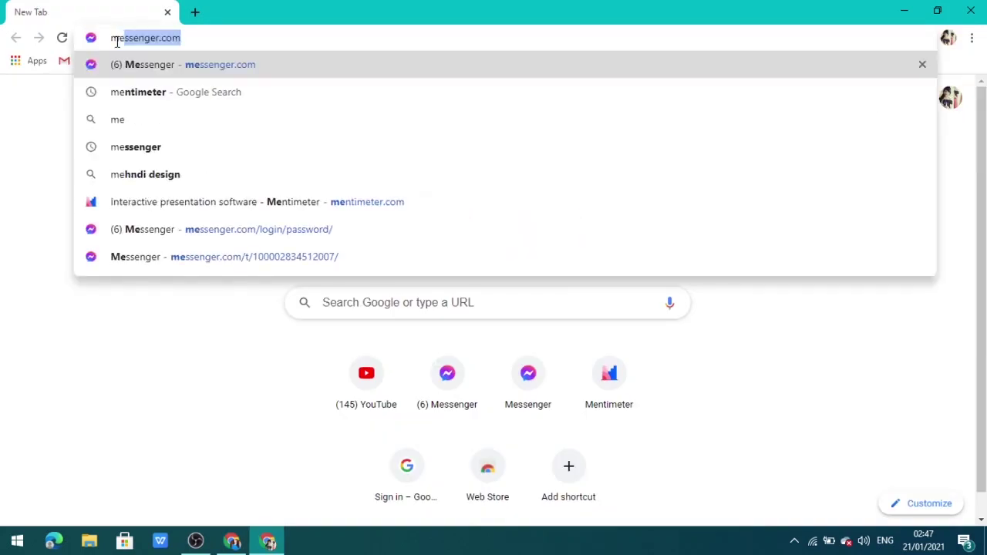
{"action": "type", "text": "n"}
{"action": "key", "text": "Return"}
{"action": "left_click", "coordinate": [267, 99]}
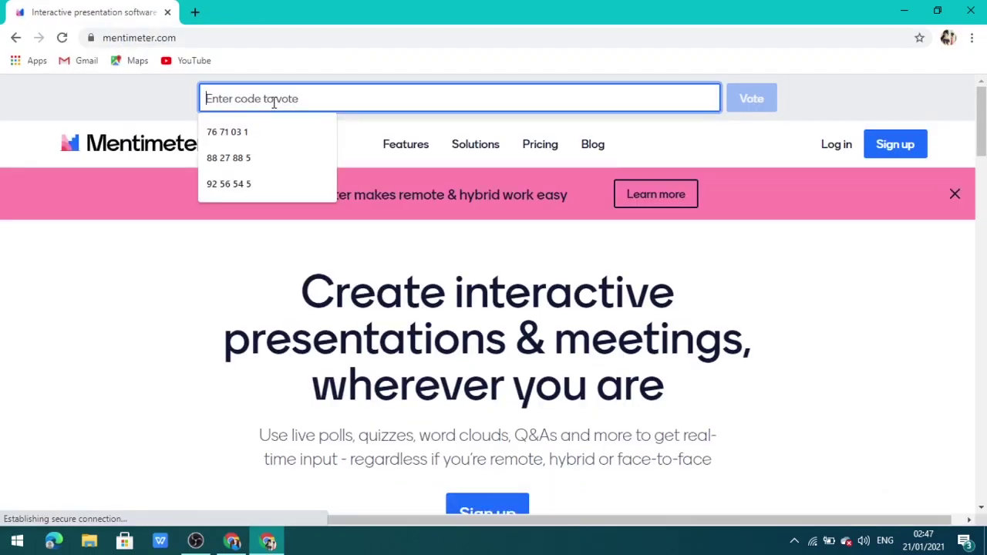
{"action": "right_click", "coordinate": [272, 101]}
{"action": "left_click", "coordinate": [310, 191]}
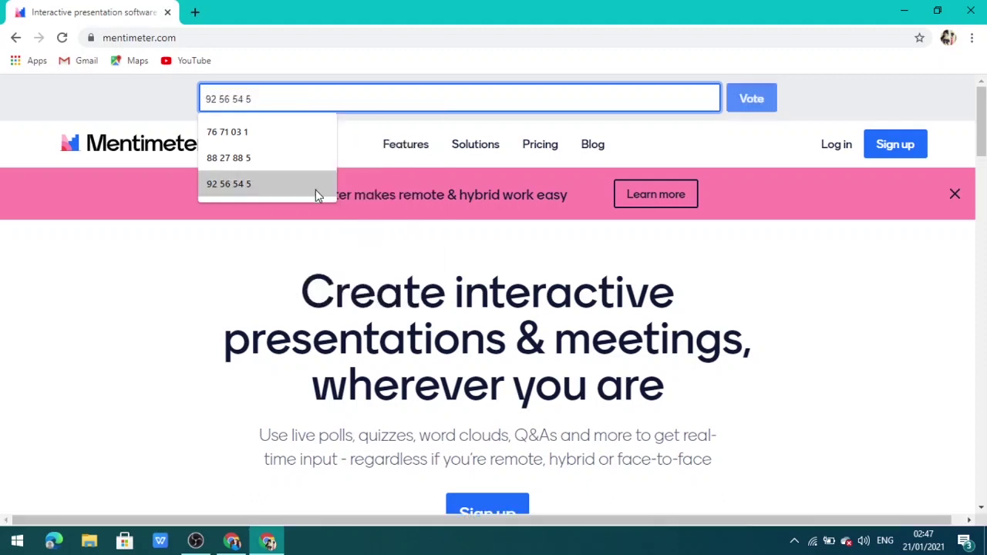
{"action": "left_click", "coordinate": [316, 191]}
{"action": "left_click", "coordinate": [753, 100]}
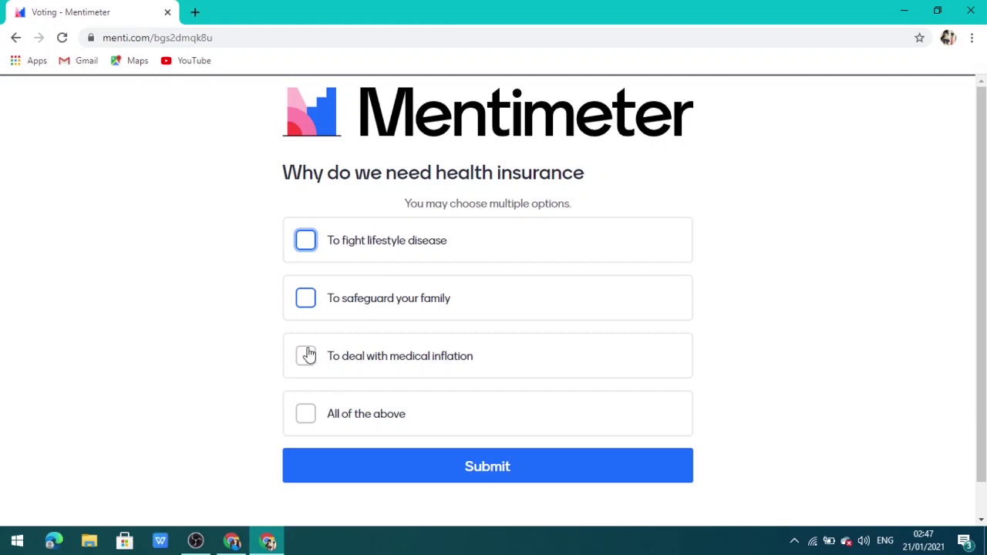
- Submit votes for 'All of the above' and 'To safeguard your family' as two participants
{"action": "left_click", "coordinate": [305, 420]}
{"action": "left_click", "coordinate": [492, 468]}
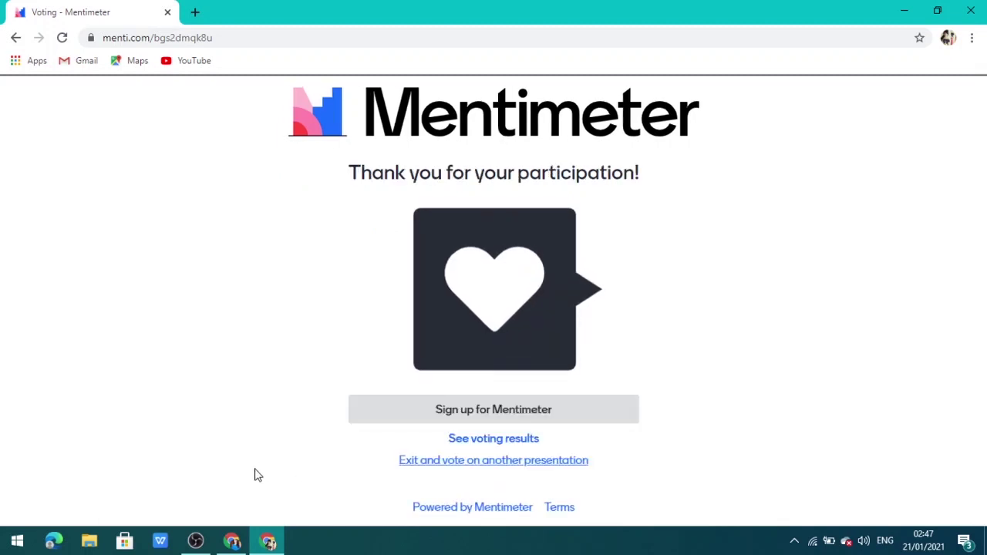
{"action": "left_click", "coordinate": [232, 541]}
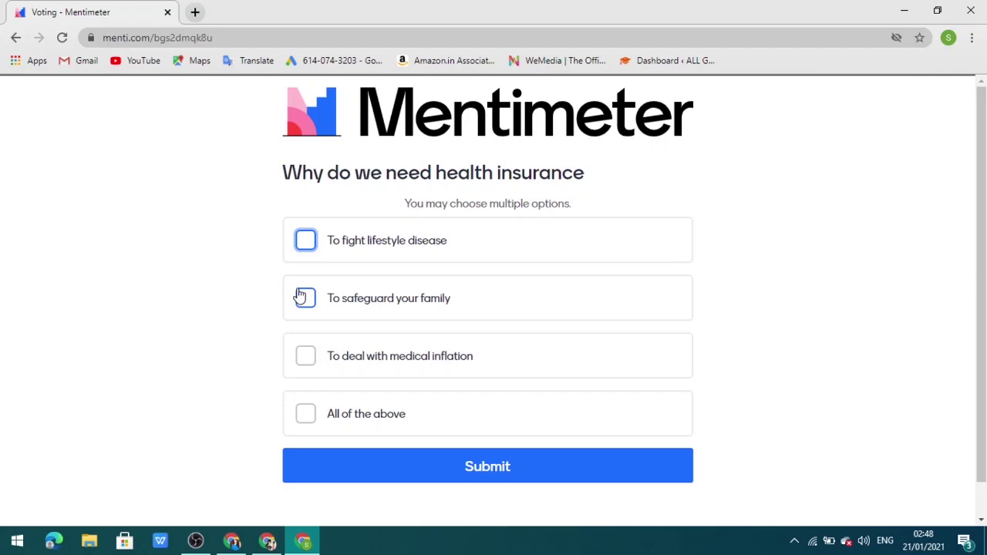
{"action": "left_click", "coordinate": [304, 299]}
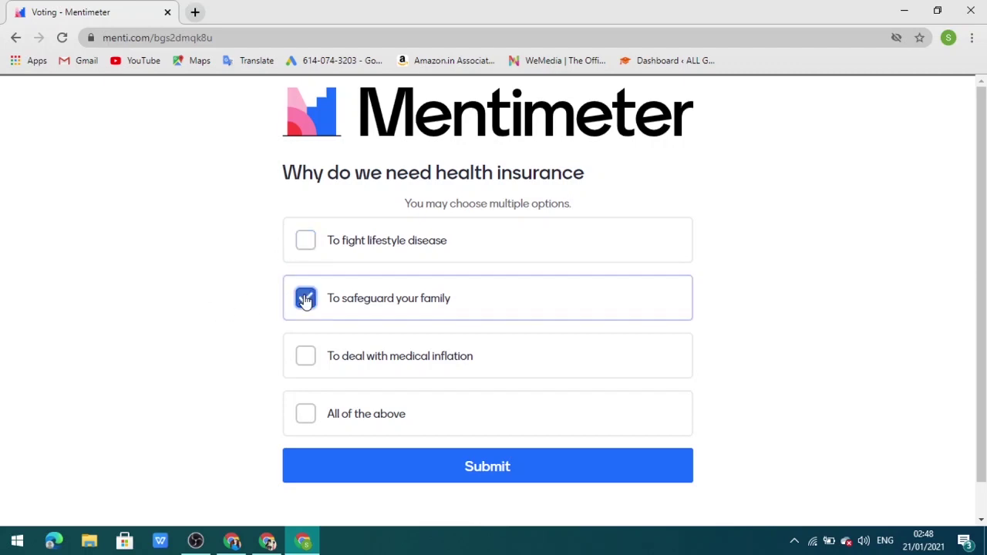
{"action": "left_click", "coordinate": [472, 468]}
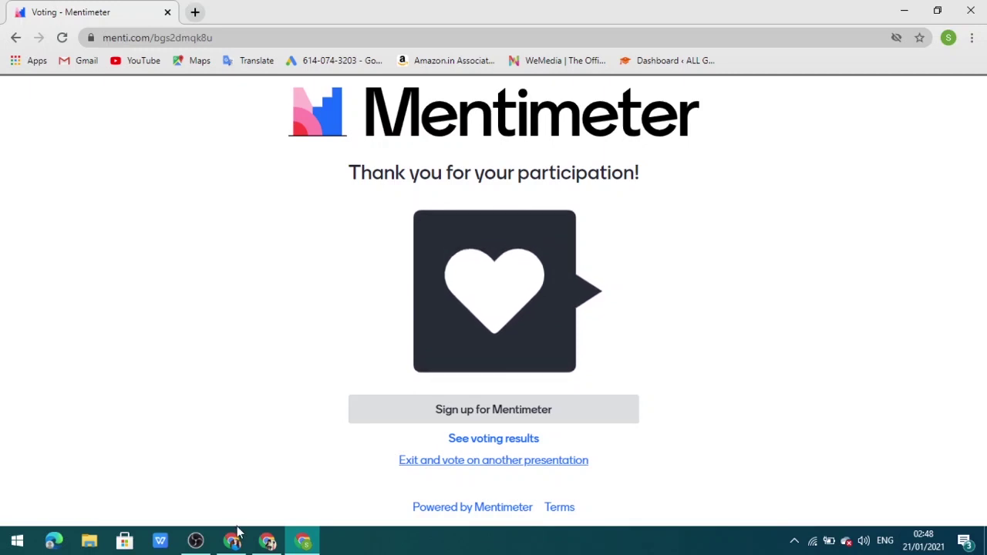
{"action": "left_click", "coordinate": [255, 471]}
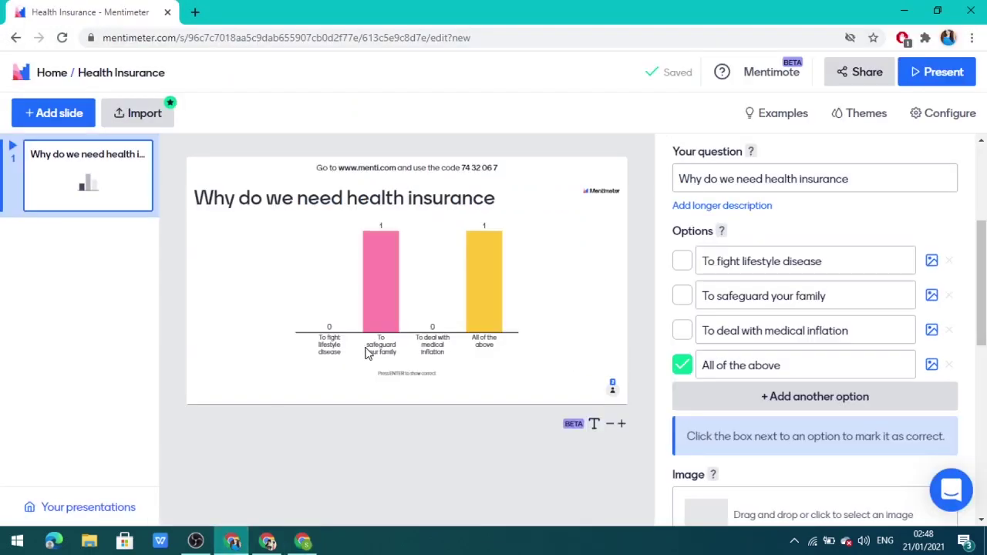
- Go back from the Health Insurance results to the My presentations list
{"action": "left_click", "coordinate": [16, 38]}
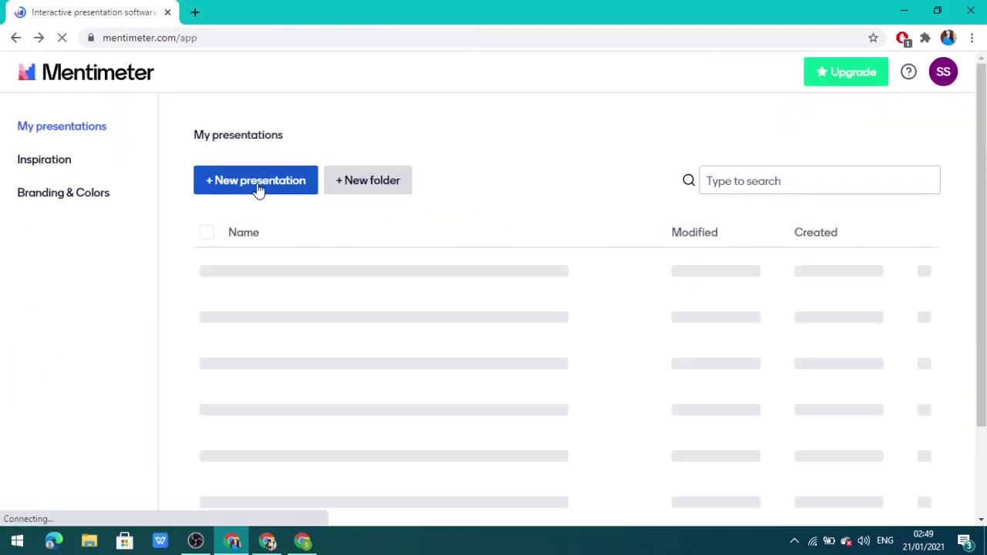
- Create a Word Cloud presentation asking 'What are the different types of insurance'
{"action": "left_click", "coordinate": [255, 181]}
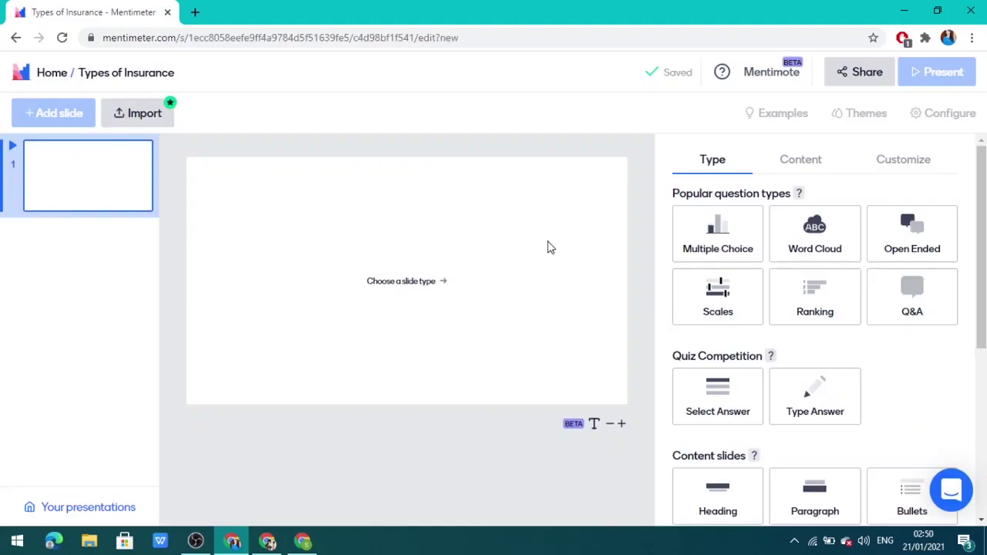
{"action": "left_click", "coordinate": [802, 231]}
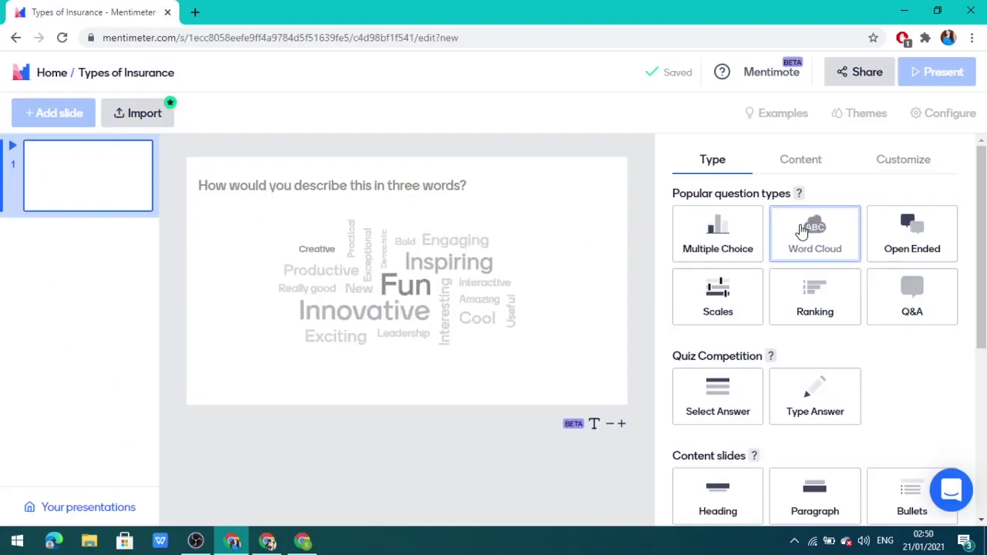
{"action": "left_click", "coordinate": [693, 247]}
{"action": "left_click", "coordinate": [696, 247]}
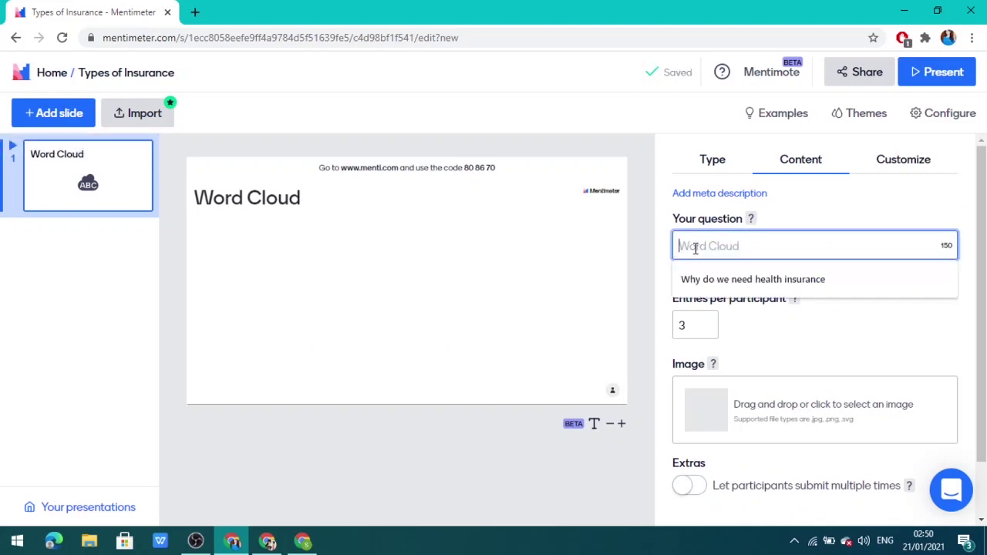
{"action": "type", "text": "What are"}
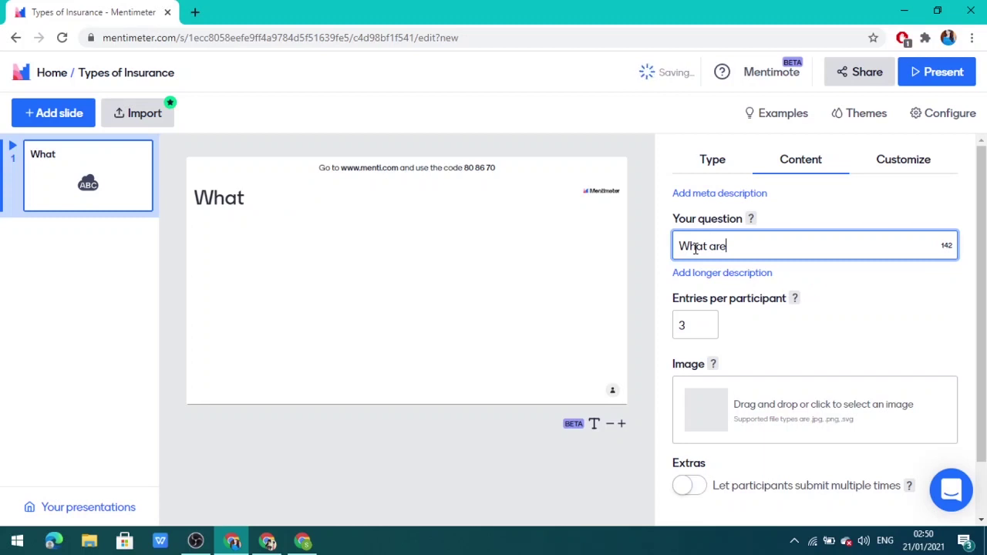
{"action": "type", "text": " the different types of insurance"}
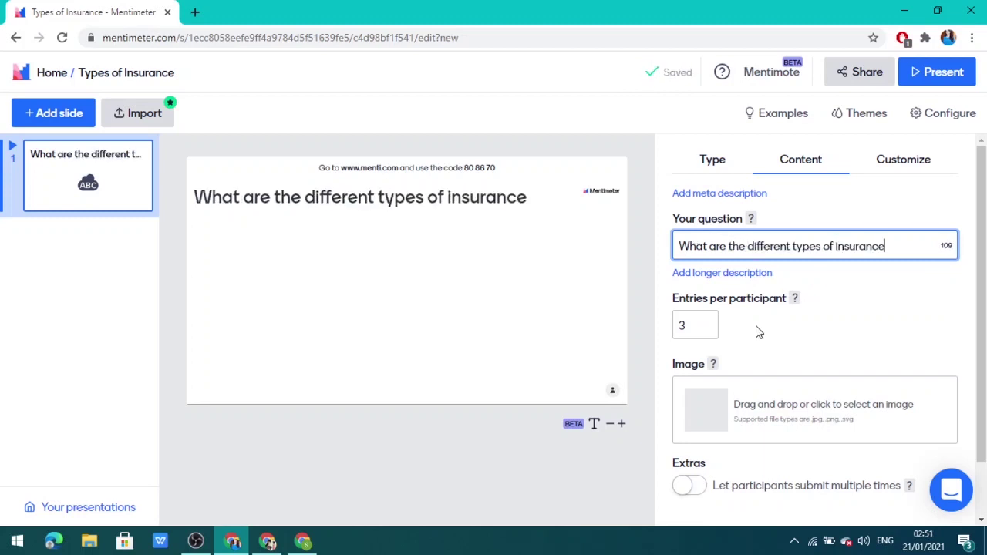
- Set 5 entries per participant, allow multiple submissions, and join as a participant
{"action": "left_click", "coordinate": [708, 322]}
{"action": "left_click", "coordinate": [707, 323]}
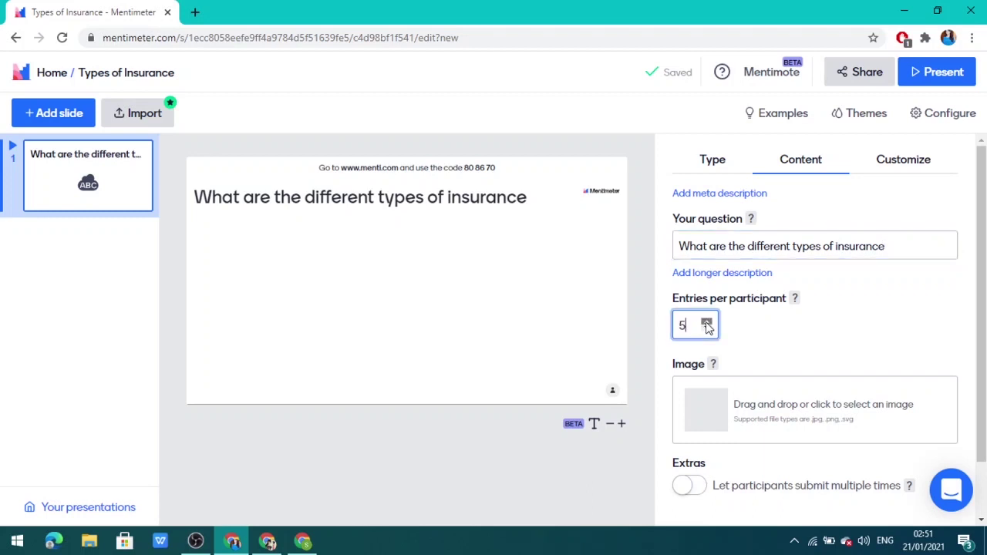
{"action": "left_click", "coordinate": [689, 488]}
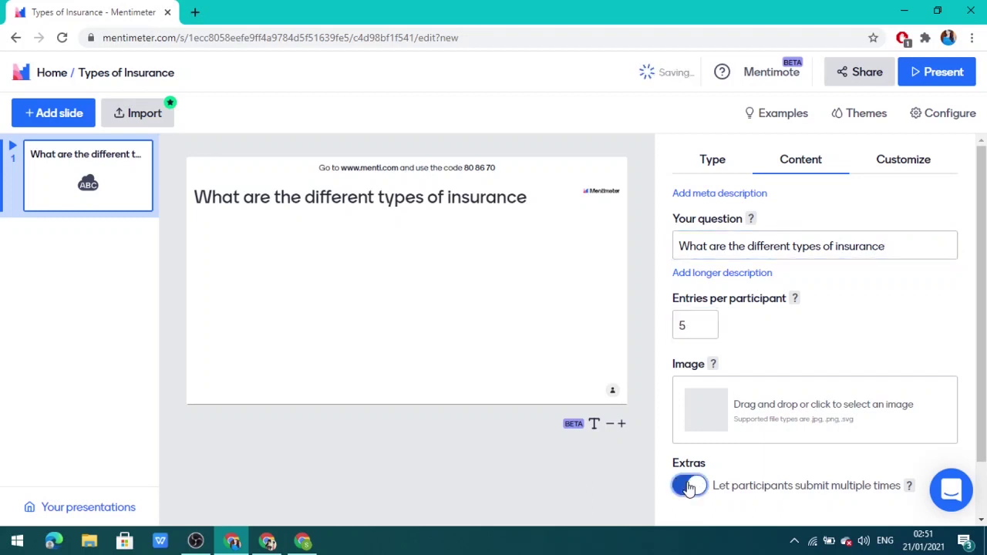
{"action": "left_click", "coordinate": [270, 540]}
{"action": "key", "text": "Return"}
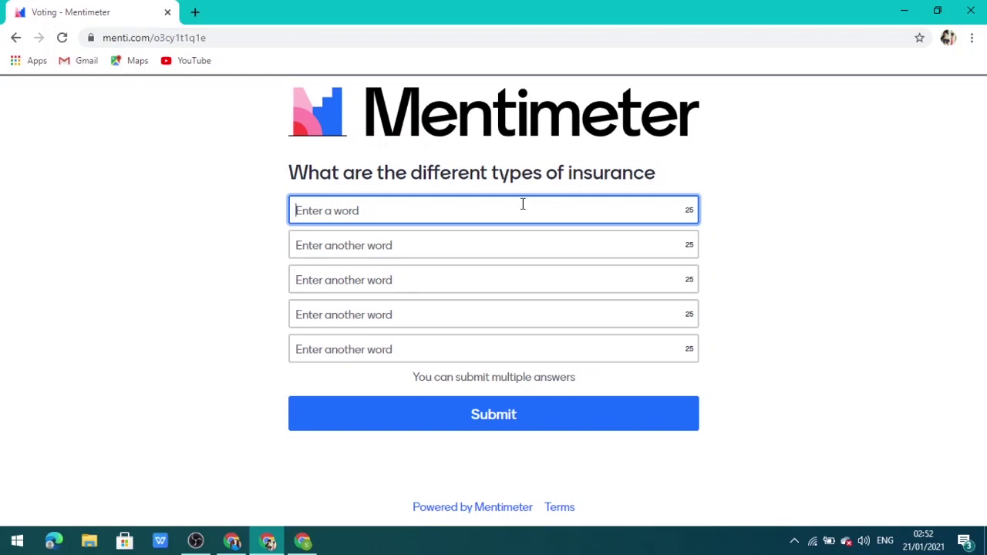
- Submit 'Life insurance', 'Health insurance', 'Travel insurance', 'Property insurance' and 'Motor insurance' to the word cloud
{"action": "type", "text": "Life in"}
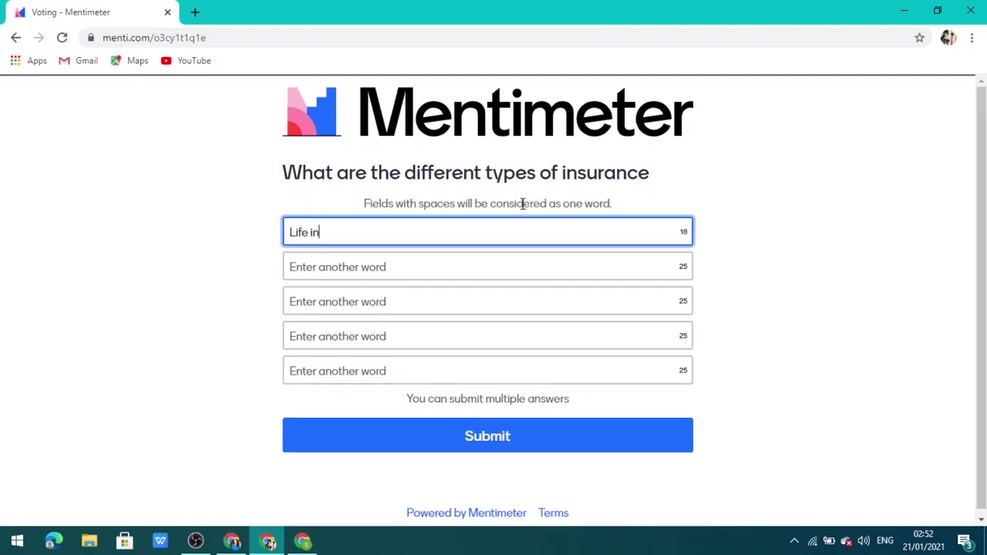
{"action": "type", "text": "surance"}
{"action": "left_click", "coordinate": [483, 263]}
{"action": "type", "text": "Health insurance"}
{"action": "left_click", "coordinate": [410, 309]}
{"action": "type", "text": "Travel insurance"}
{"action": "left_click", "coordinate": [391, 341]}
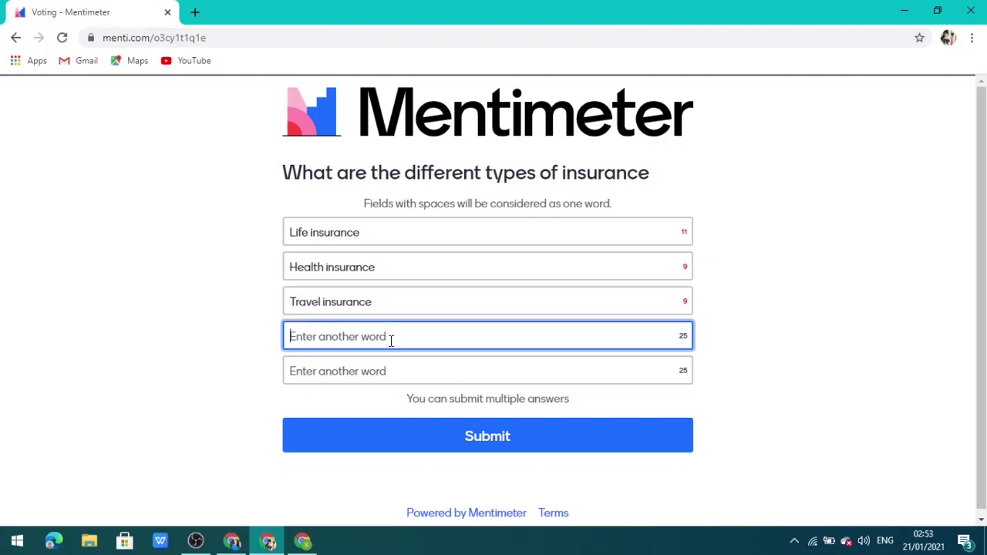
{"action": "type", "text": "Property insurance"}
{"action": "left_click", "coordinate": [377, 363]}
{"action": "type", "text": "Motor insurance"}
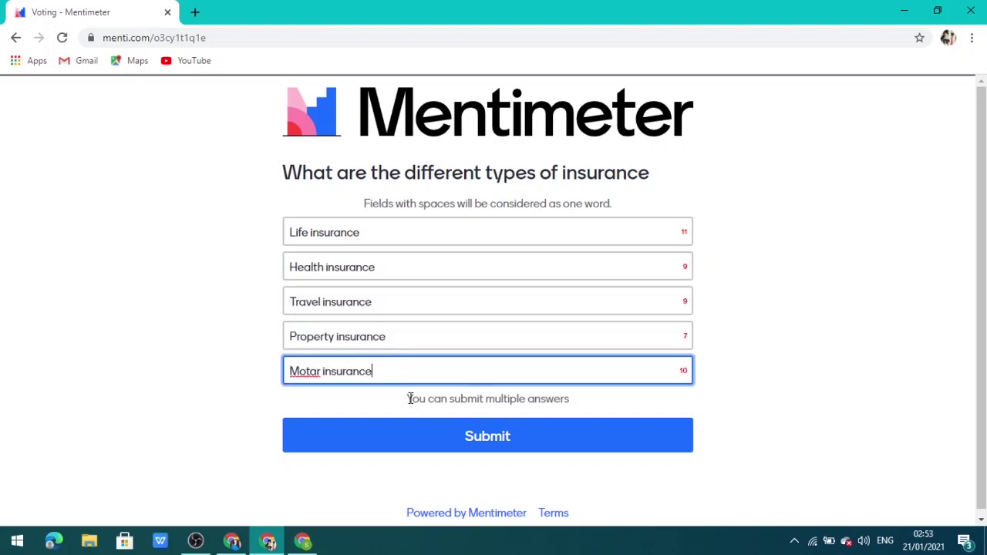
{"action": "left_click", "coordinate": [436, 434]}
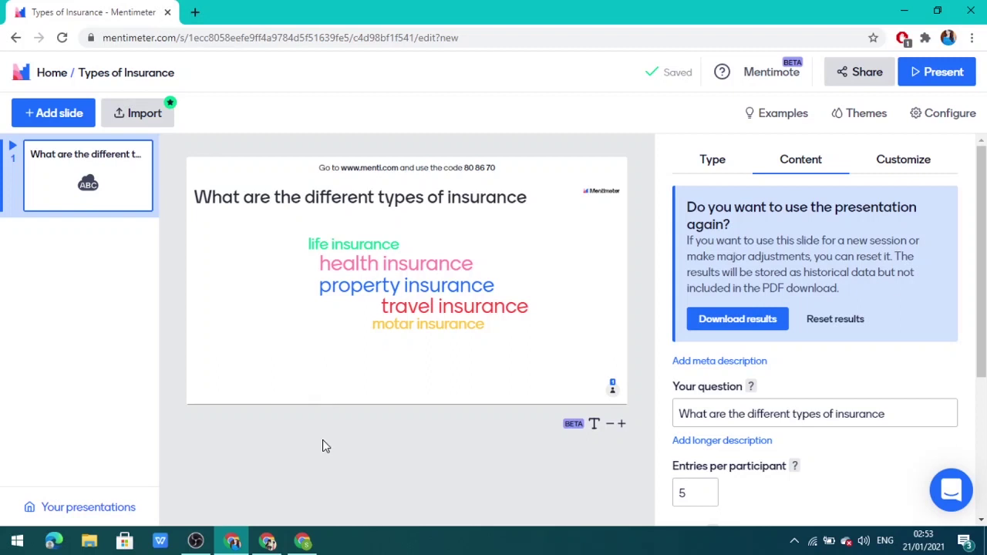
- From the second voting window, submit Property, Bite size and Life insurance as answers
{"action": "left_click", "coordinate": [305, 541]}
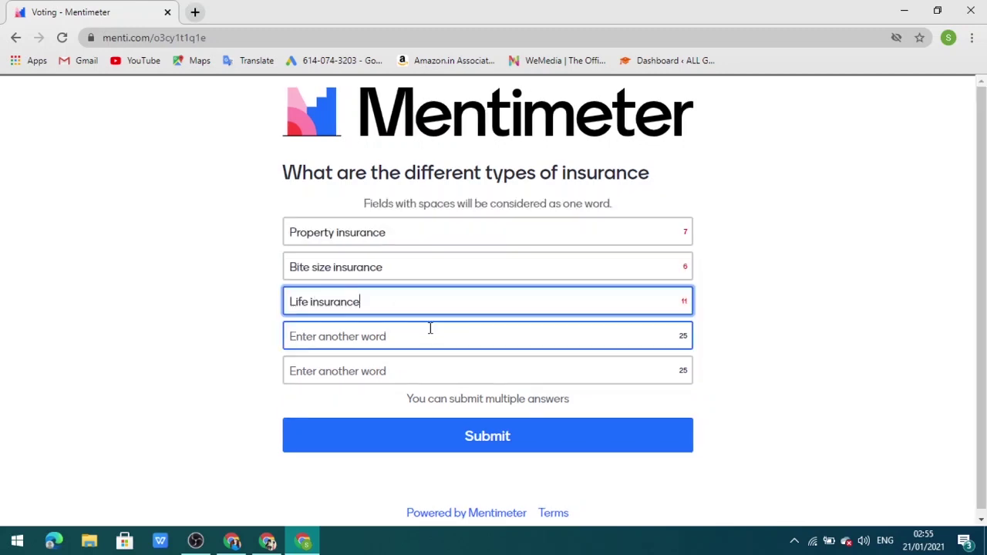
{"action": "left_click", "coordinate": [489, 448]}
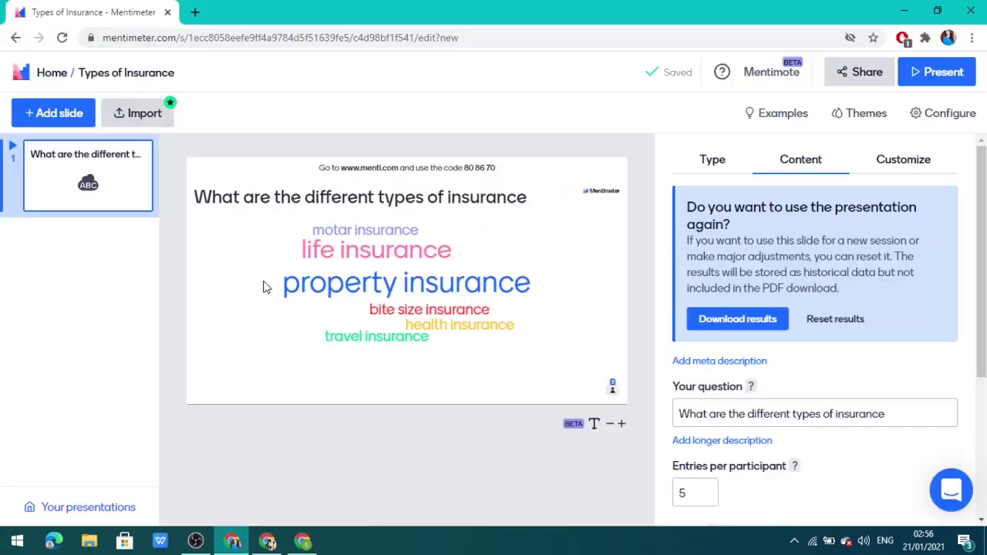